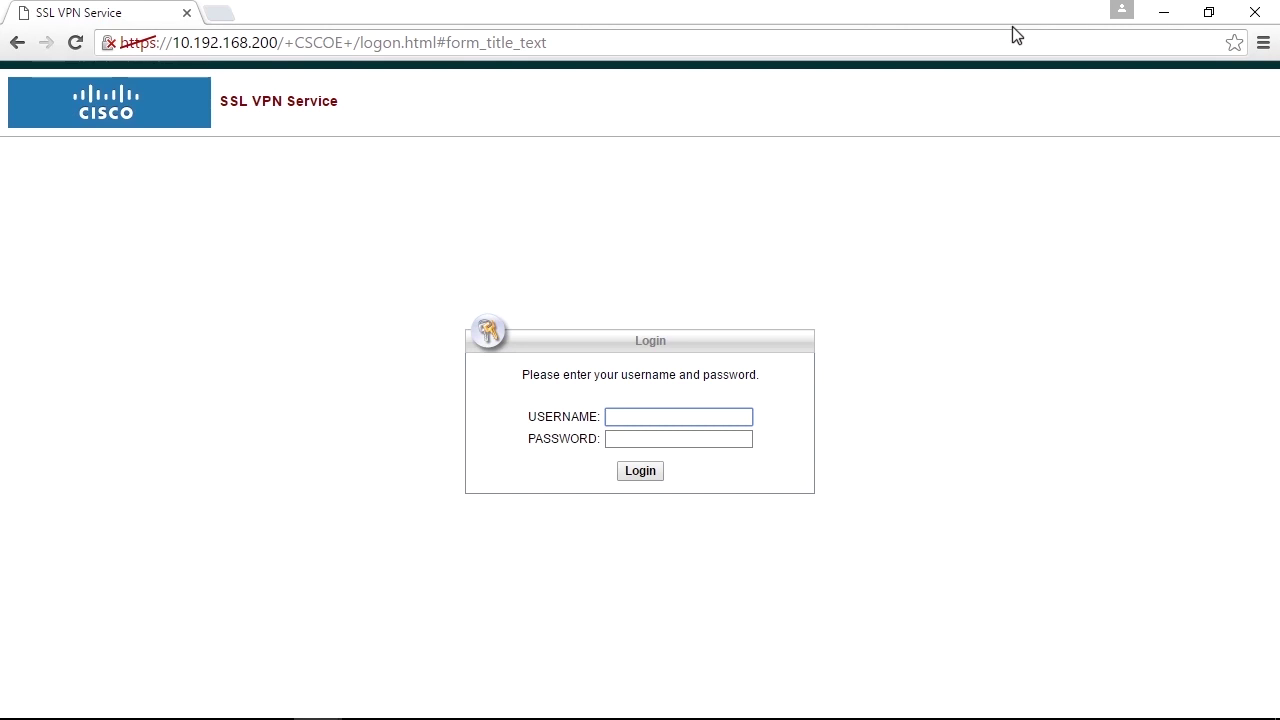
- Log in to the SSL VPN portal at 10.192.168.200 with the VPN username and password
{"action": "type", "text": "cisco"}
{"action": "key", "text": "Tab"}
{"action": "type", "text": "cisco"}
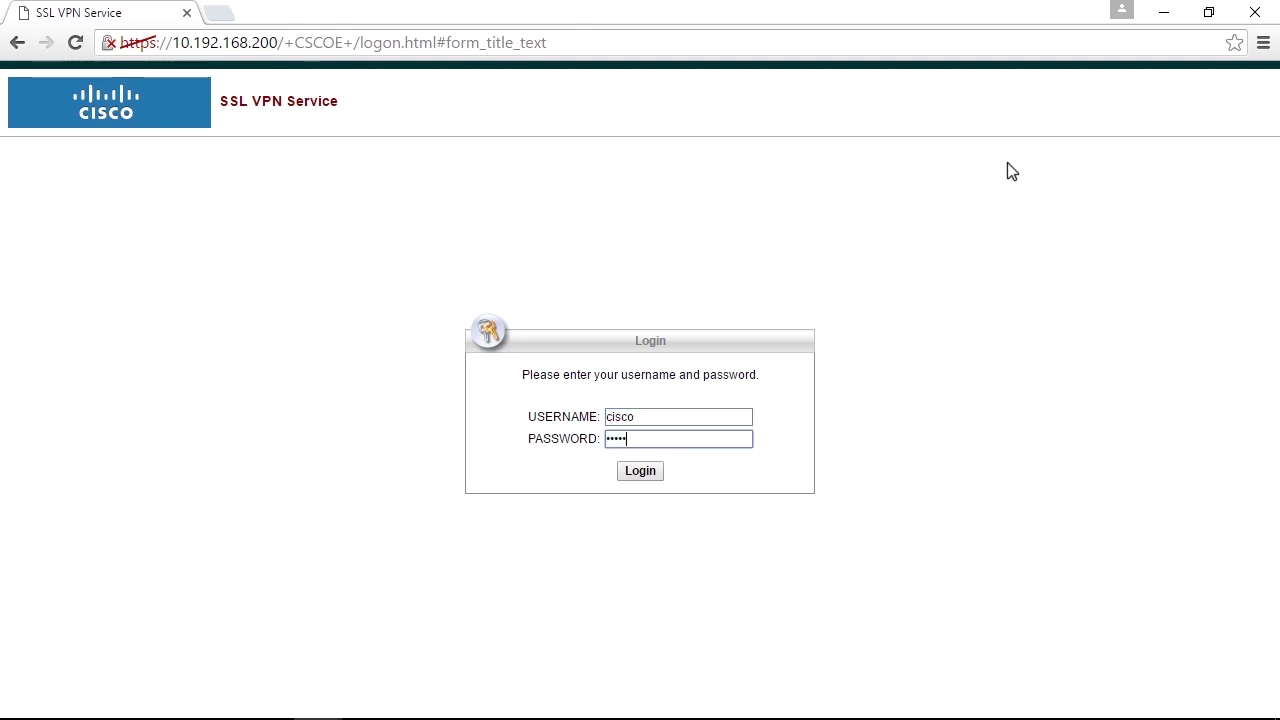
{"action": "key", "text": "Return"}
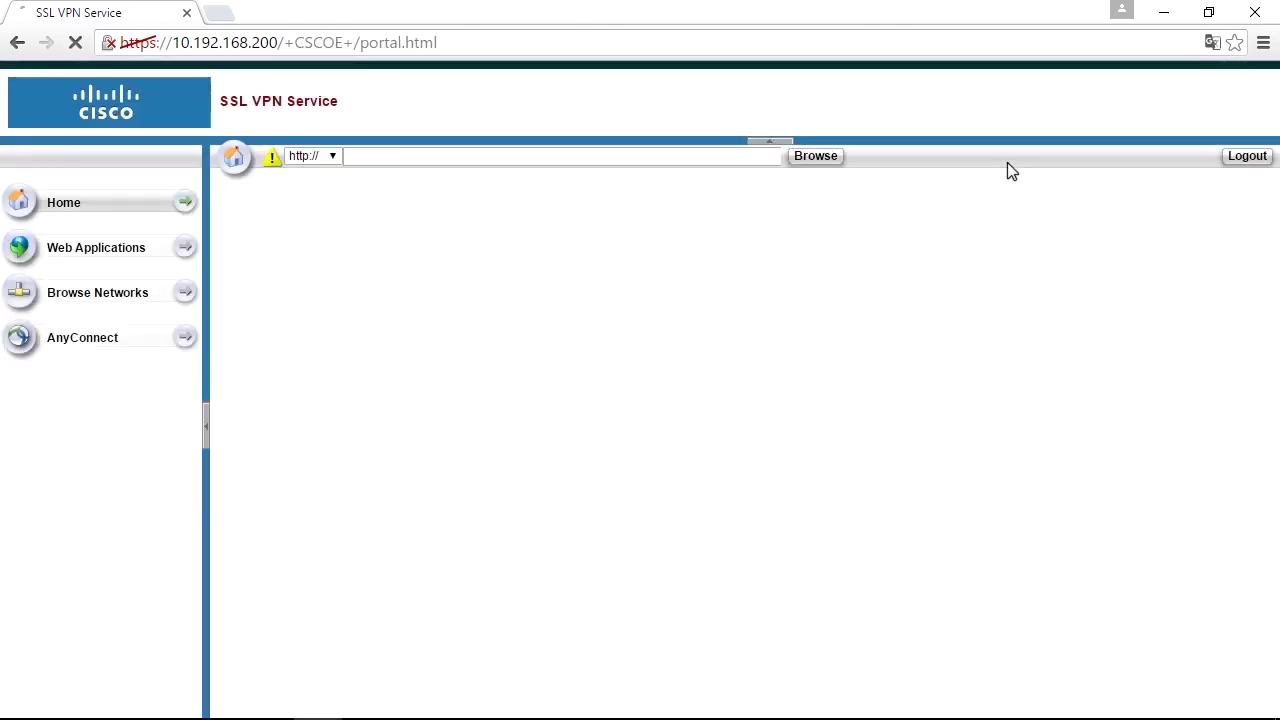
- Open the portal's AnyConnect page, then close the Chrome window to reveal the desktop
{"action": "left_click", "coordinate": [89, 342]}
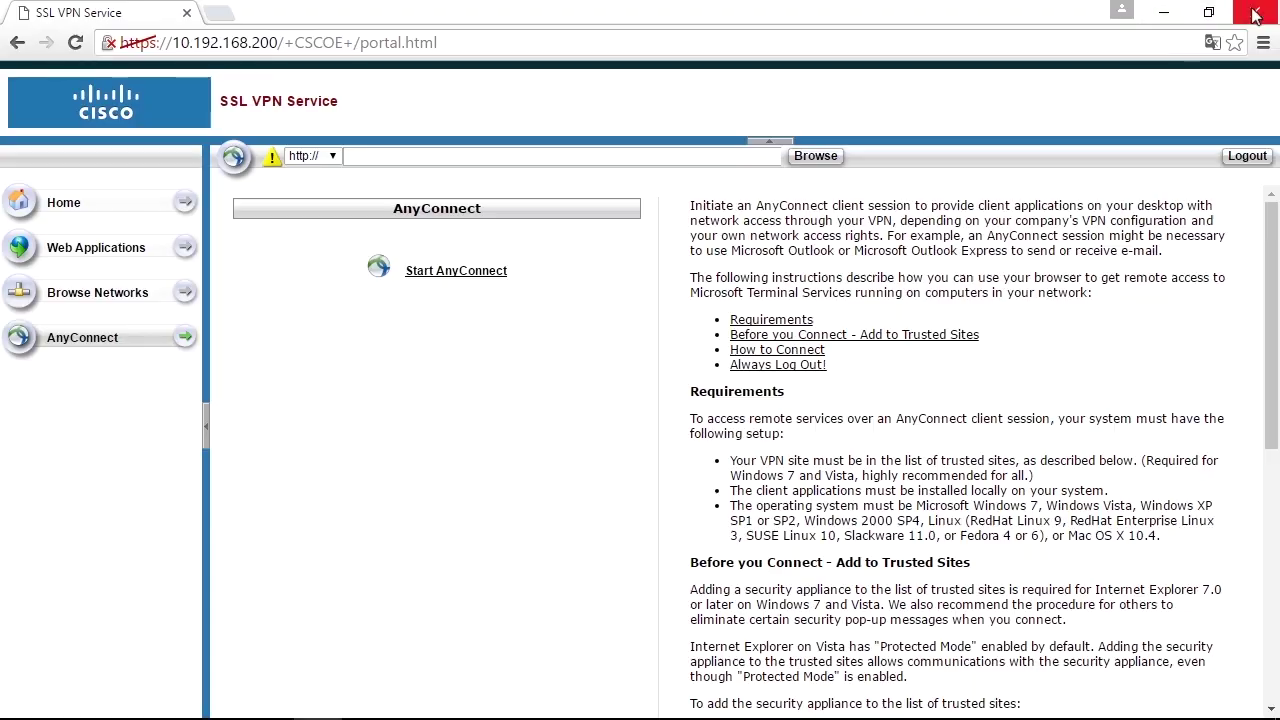
{"action": "left_click", "coordinate": [1163, 12]}
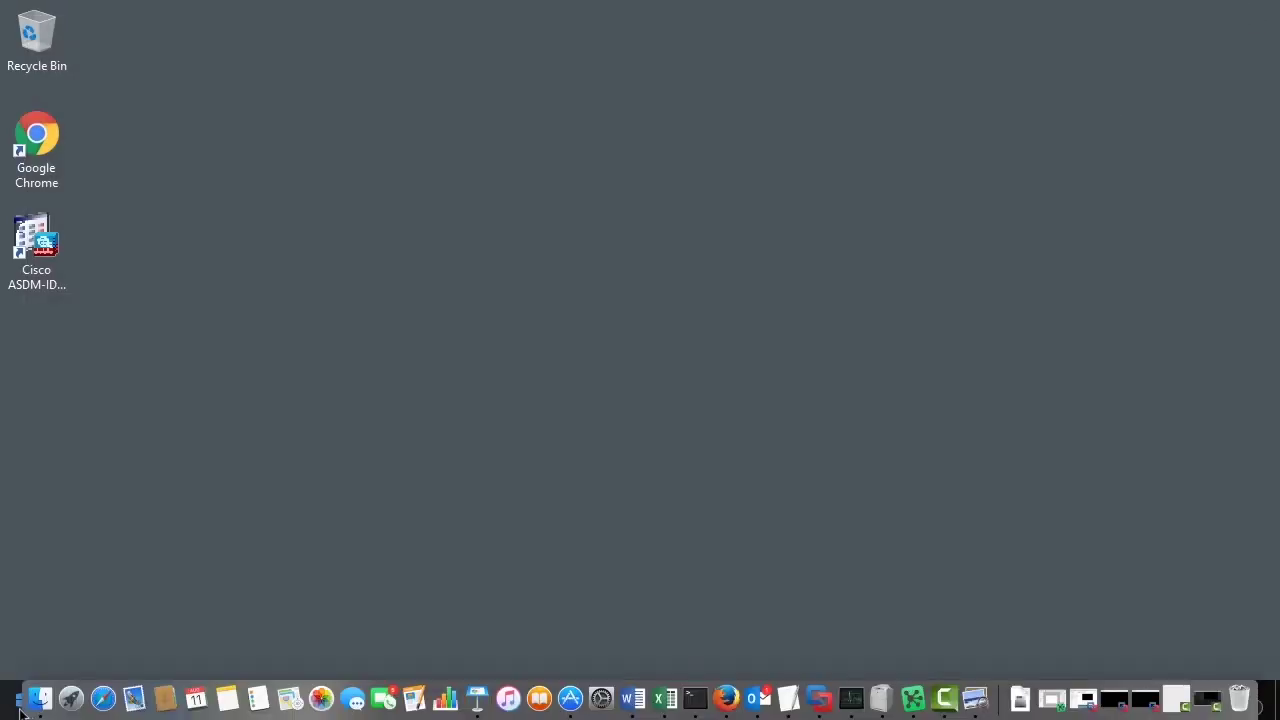
- Launch Cisco AnyConnect from the Start menu and disconnect the current VPN session
{"action": "left_click", "coordinate": [14, 700]}
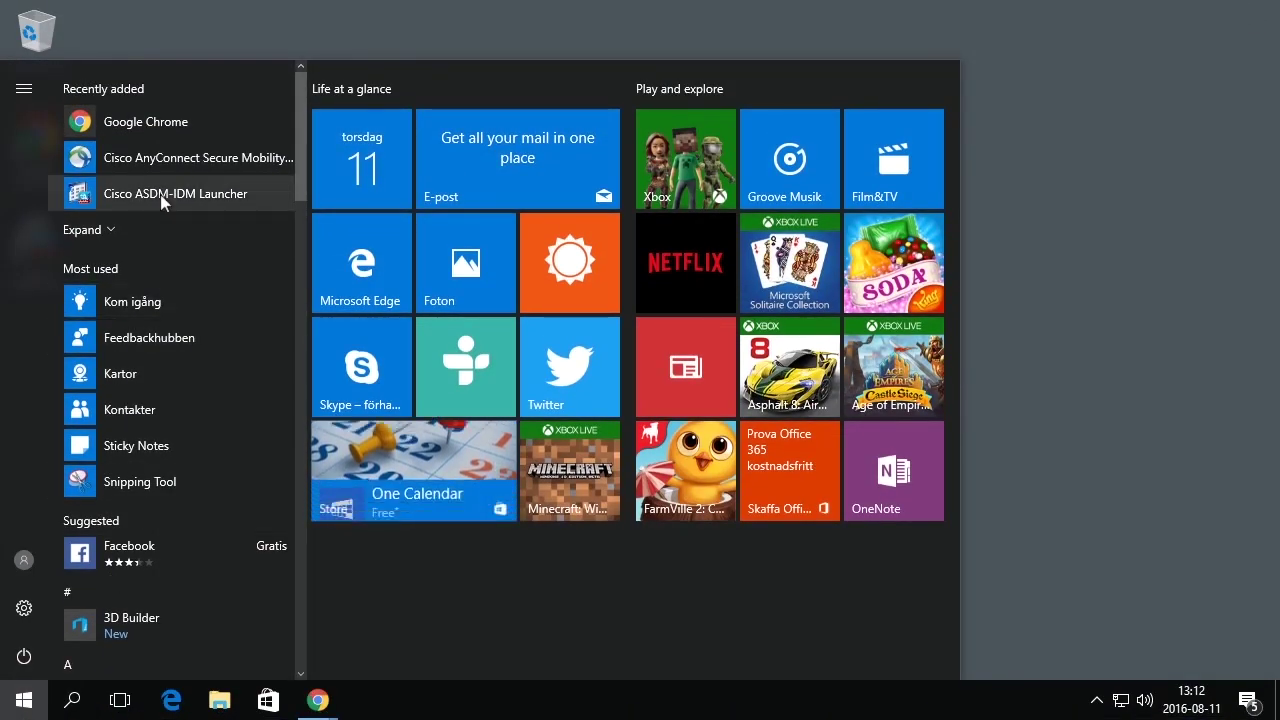
{"action": "left_click", "coordinate": [165, 162]}
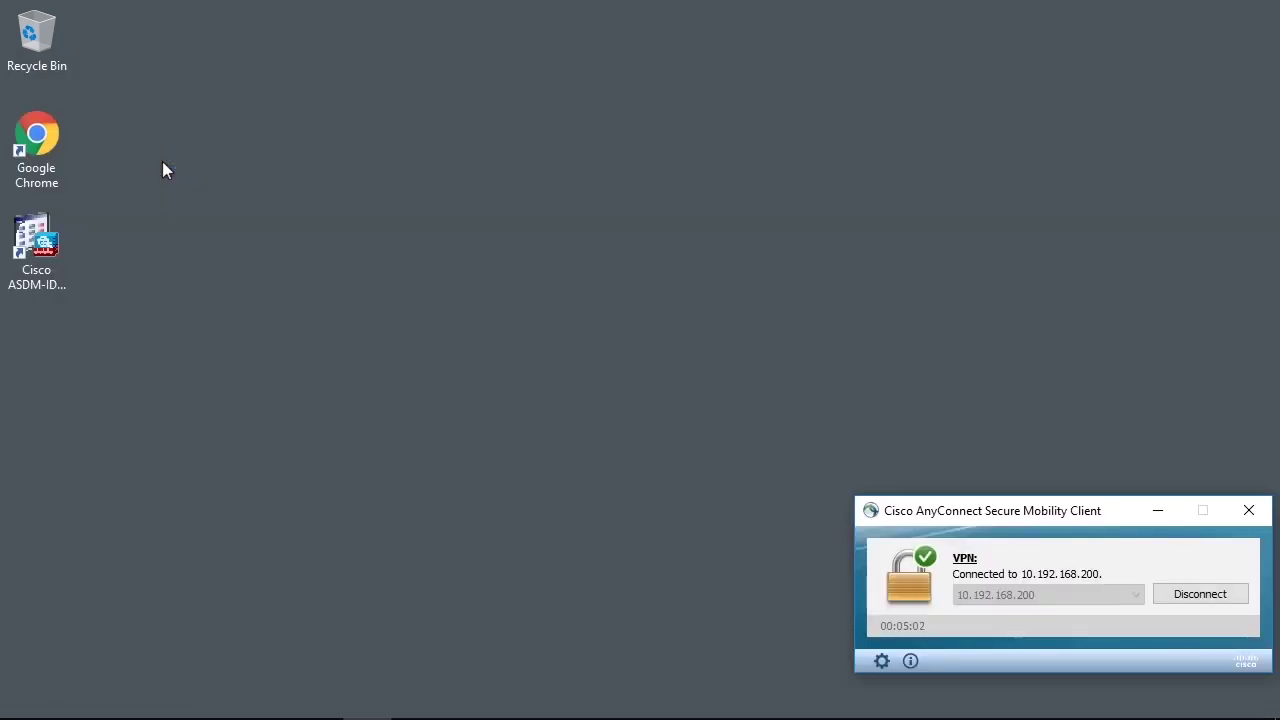
{"action": "left_click", "coordinate": [1193, 594]}
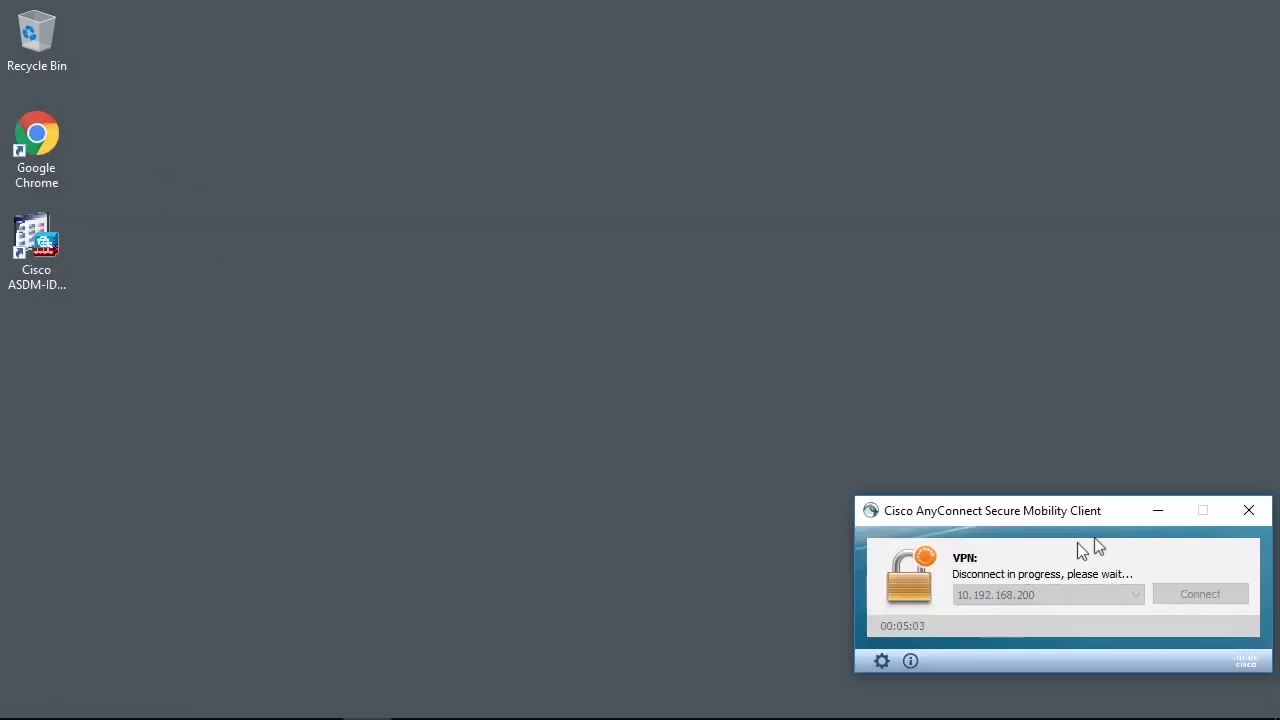
- Move the AnyConnect window toward the screen centre and select the server address 10.192.168.200
{"action": "left_click_drag", "start_coordinate": [1125, 519], "coordinate": [1029, 431]}
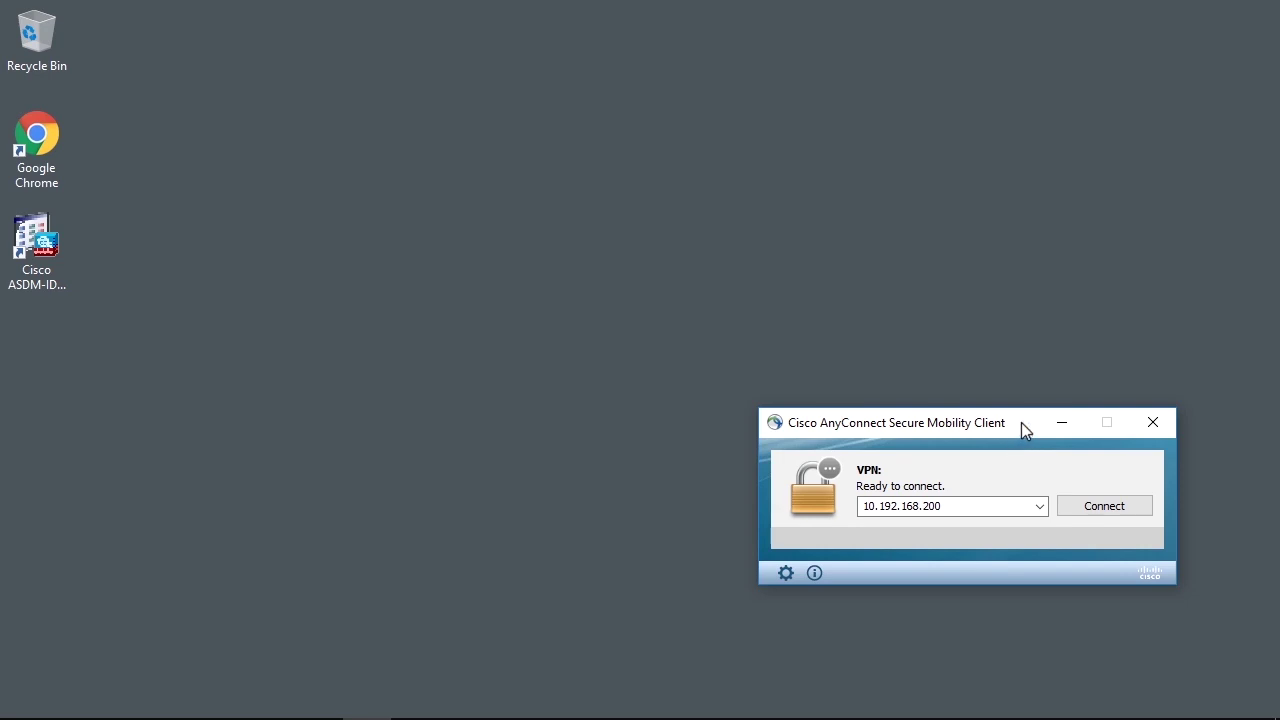
{"action": "left_click_drag", "start_coordinate": [1021, 422], "coordinate": [844, 336]}
{"action": "triple_click", "coordinate": [832, 419]}
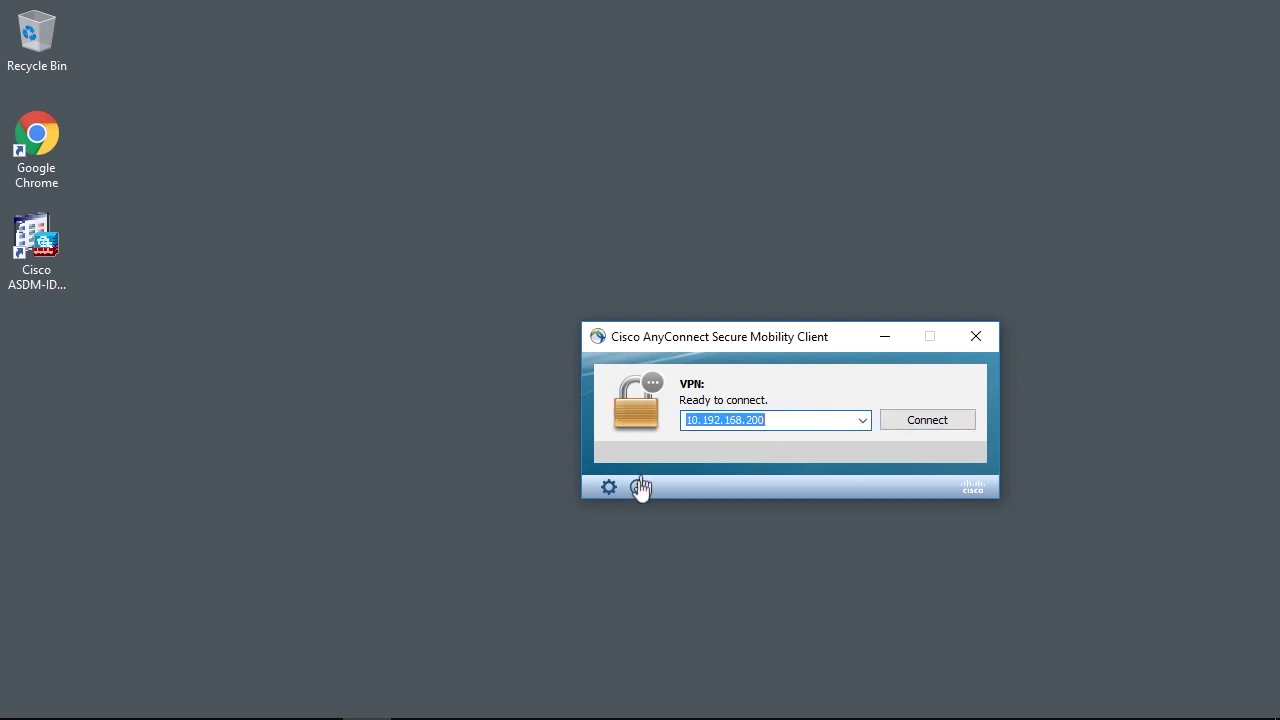
- Tick 'Block connections to untrusted servers' in Preferences, then reselect the server address
{"action": "left_click", "coordinate": [606, 487]}
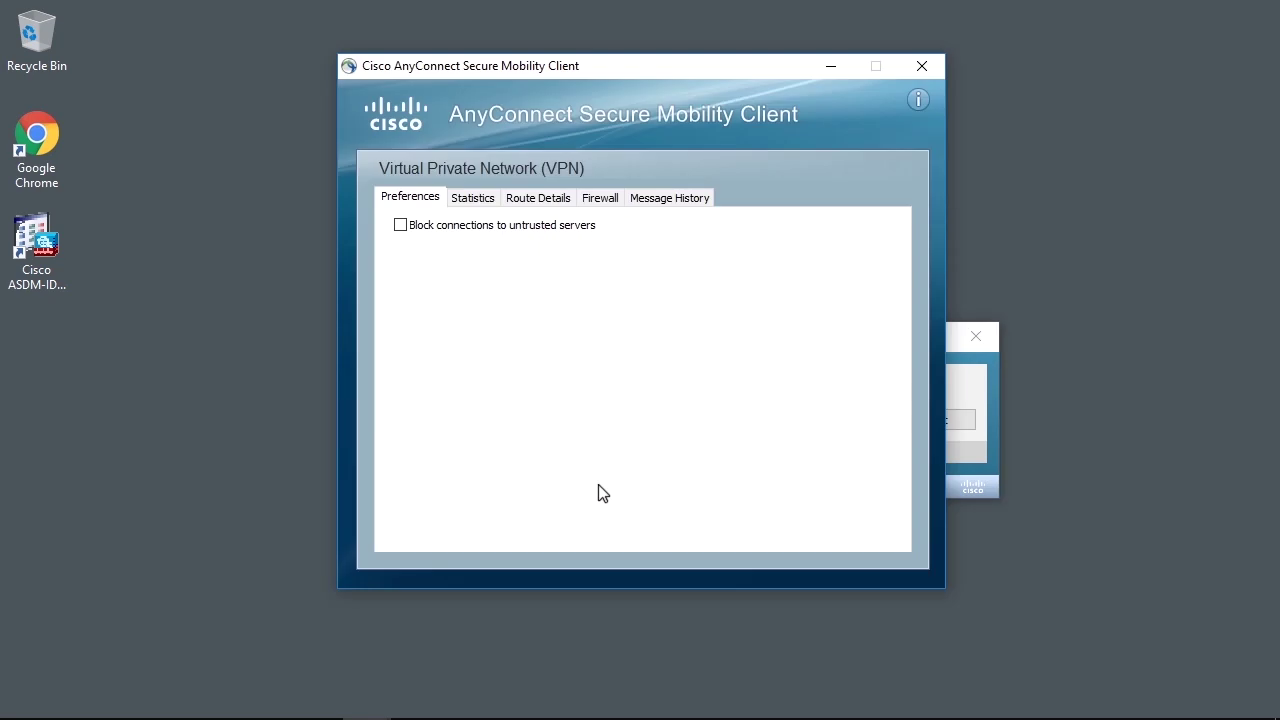
{"action": "left_click", "coordinate": [401, 225]}
{"action": "left_click", "coordinate": [922, 66]}
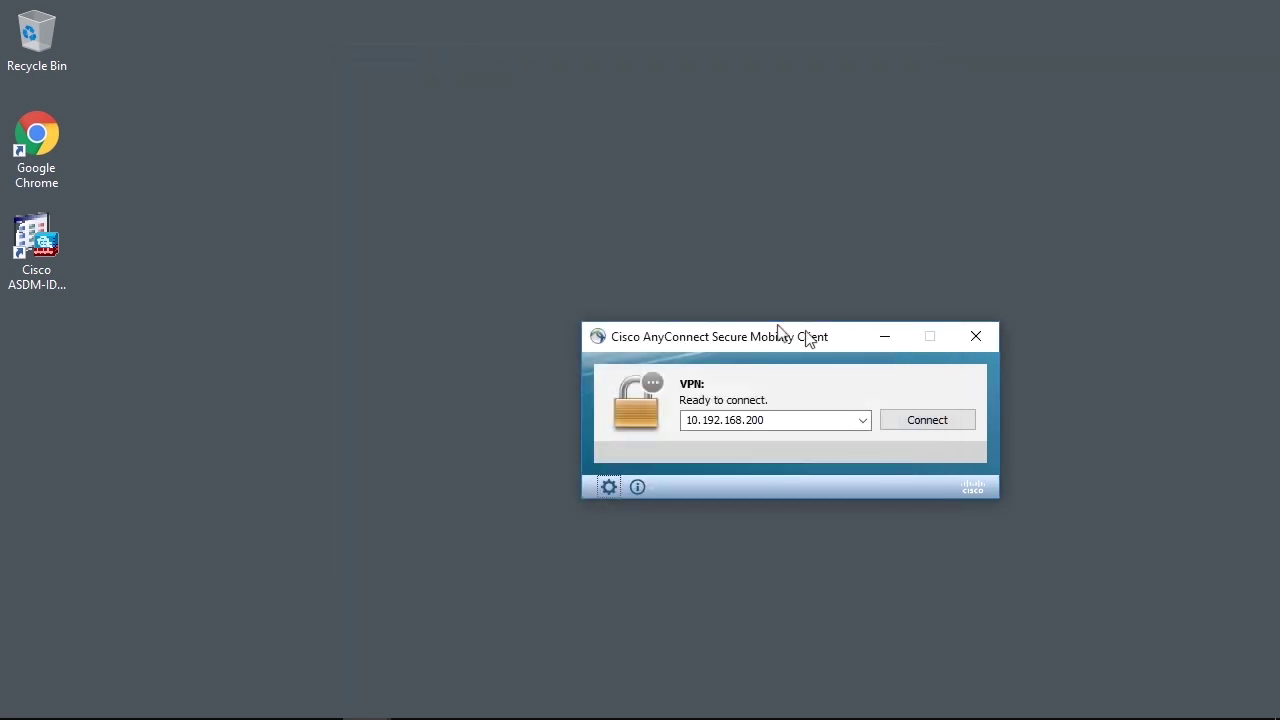
{"action": "left_click_drag", "start_coordinate": [829, 337], "coordinate": [701, 258]}
{"action": "left_click", "coordinate": [688, 342]}
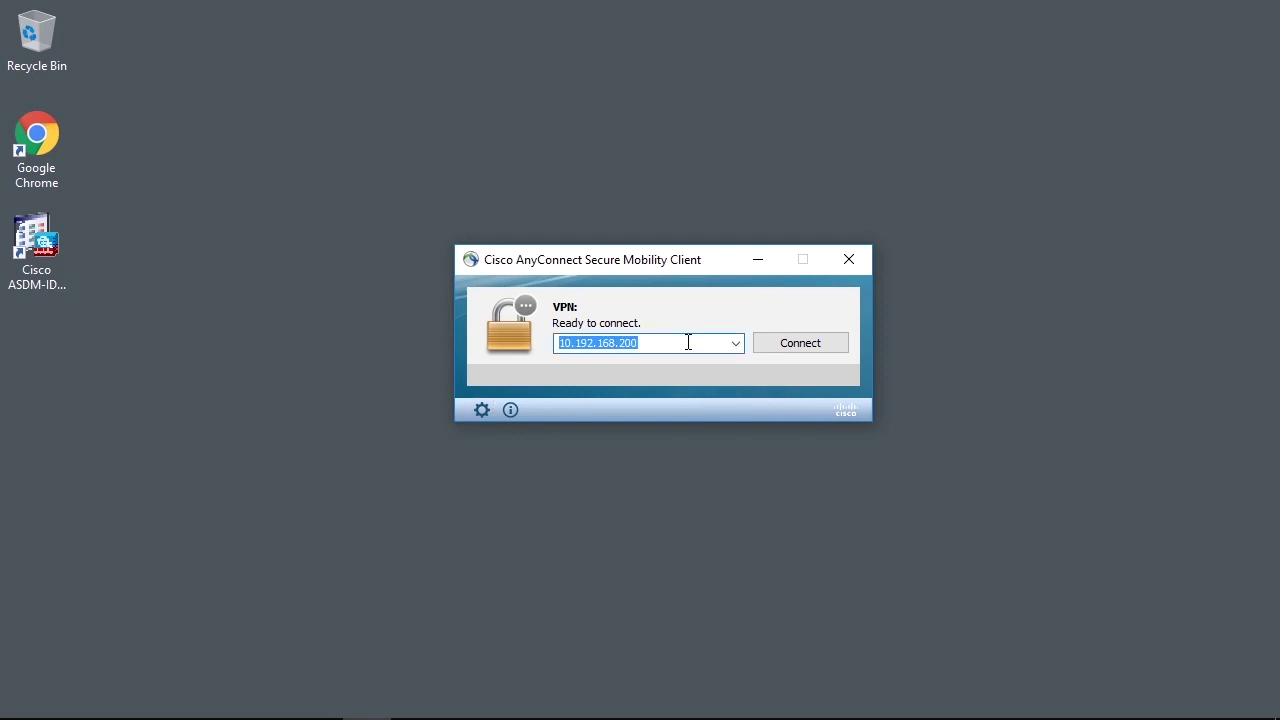
- Connect to 10.192.168.200 and choose Keep Me Safe at the untrusted server warning
{"action": "left_click", "coordinate": [812, 346]}
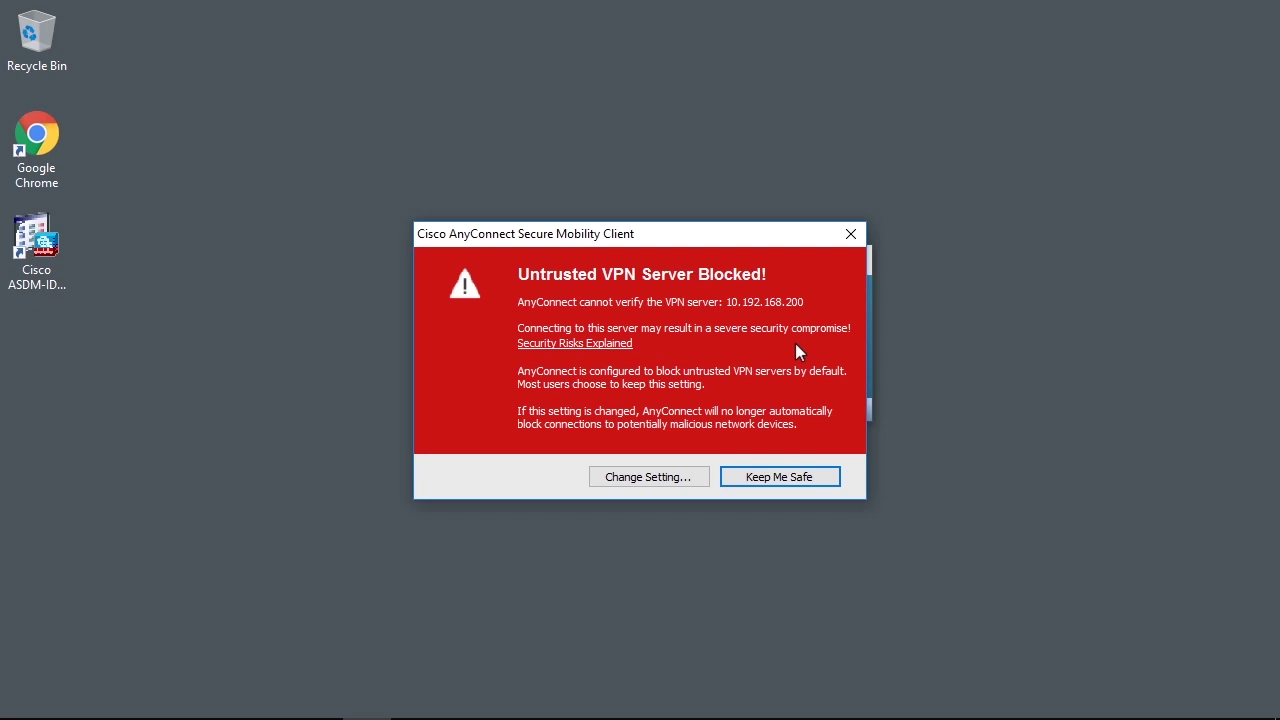
{"action": "left_click", "coordinate": [757, 480]}
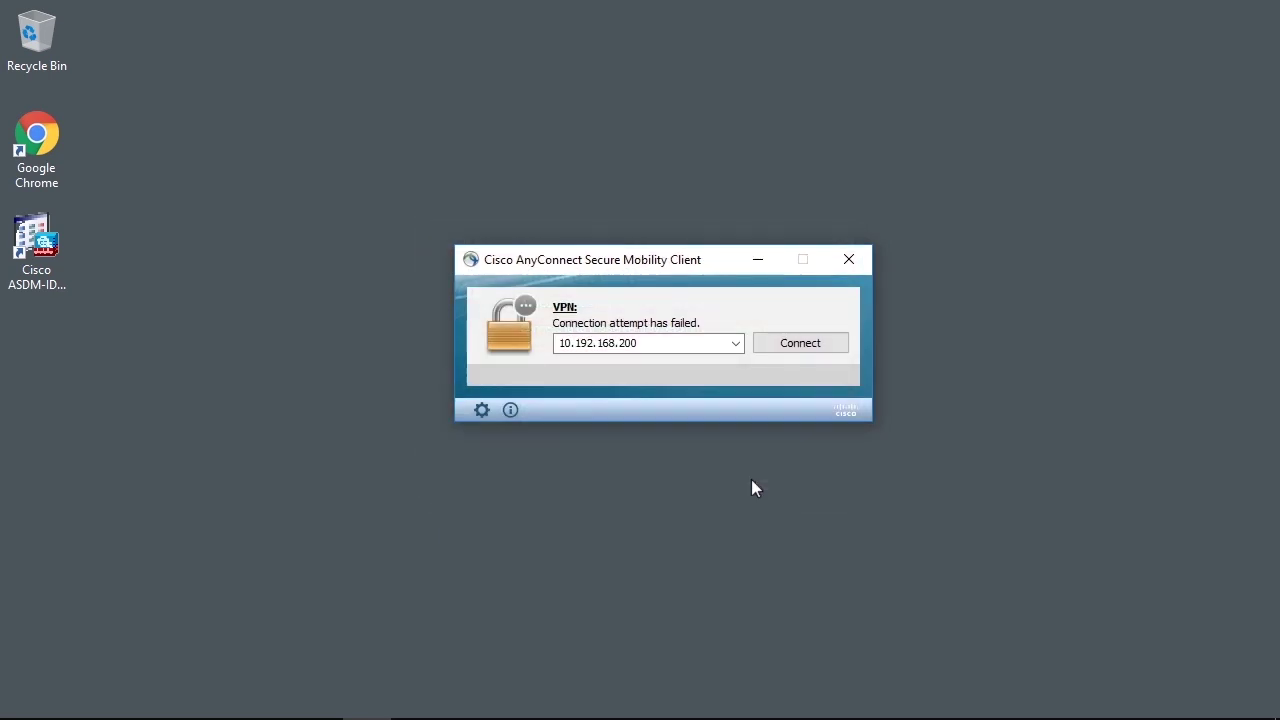
- Untick untrusted-server blocking in Preferences and reconnect to 10.192.168.200
{"action": "left_click", "coordinate": [484, 410]}
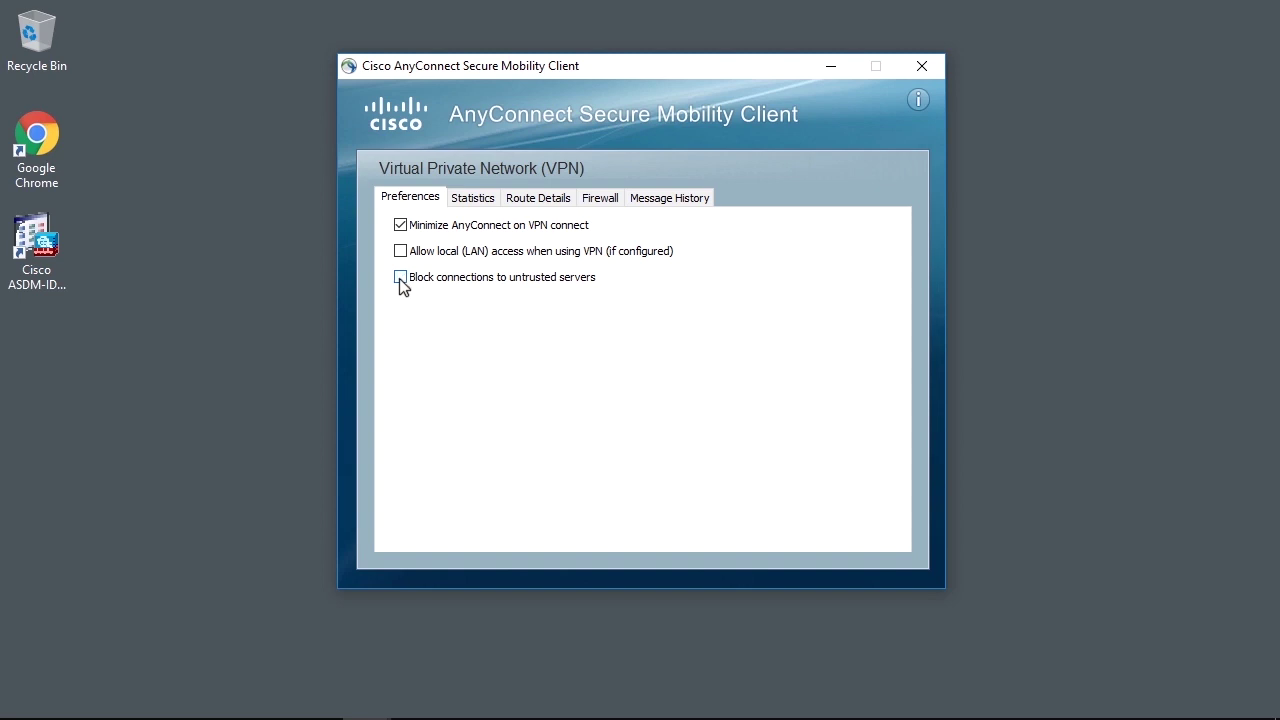
{"action": "left_click", "coordinate": [918, 64]}
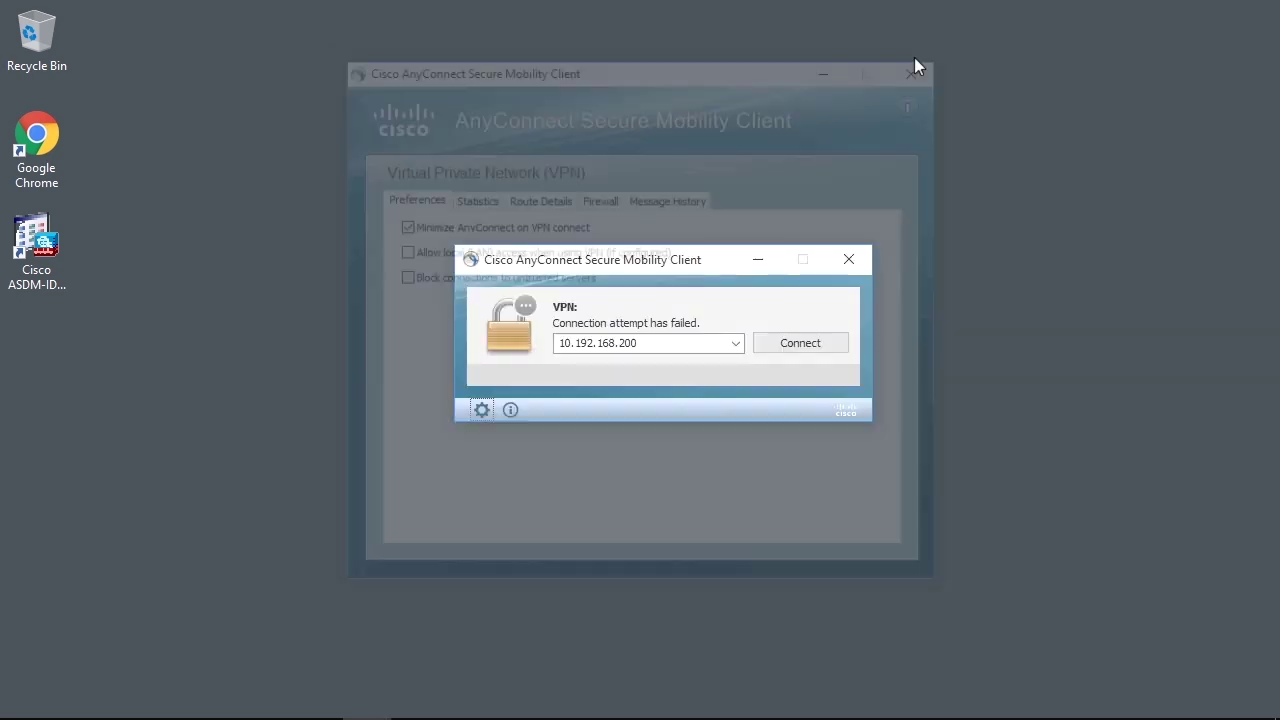
{"action": "left_click", "coordinate": [828, 343]}
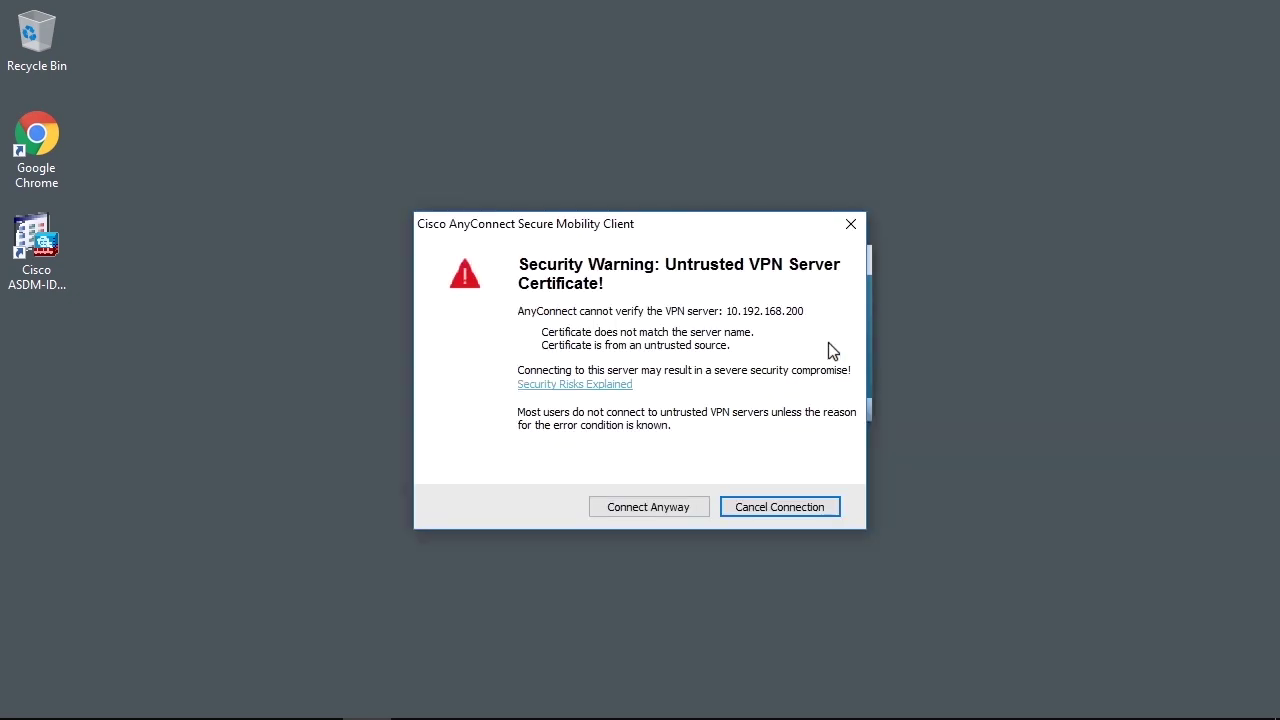
- Accept the untrusted certificate with Connect Anyway and sign in with the VPN password
{"action": "left_click", "coordinate": [645, 505]}
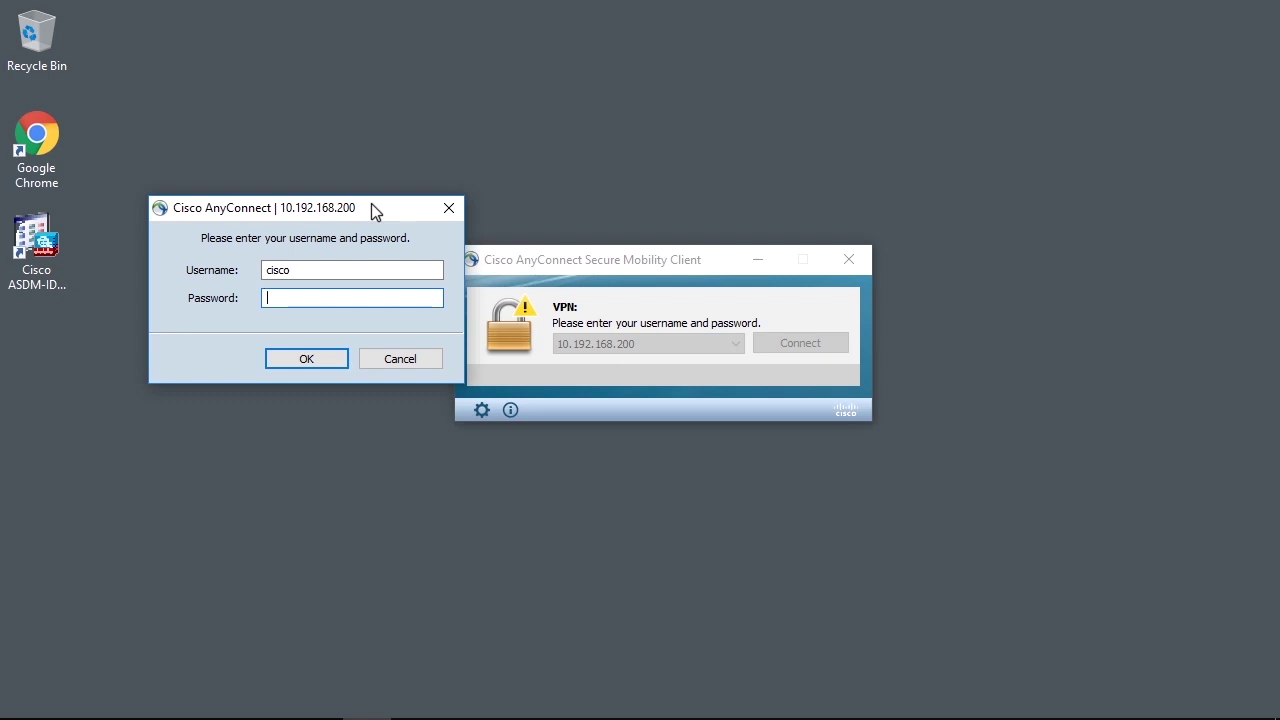
{"action": "type", "text": "cisco"}
{"action": "key", "text": "Return"}
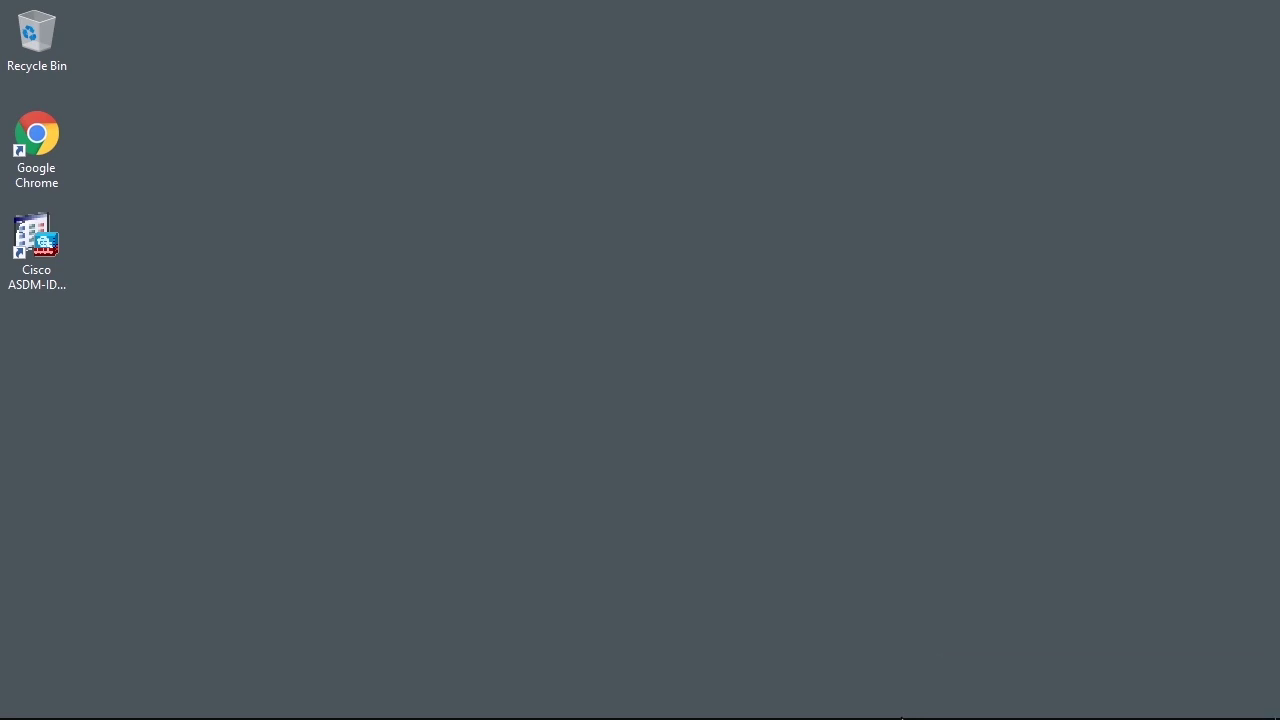
{"action": "mouse_move", "coordinate": [902, 716]}
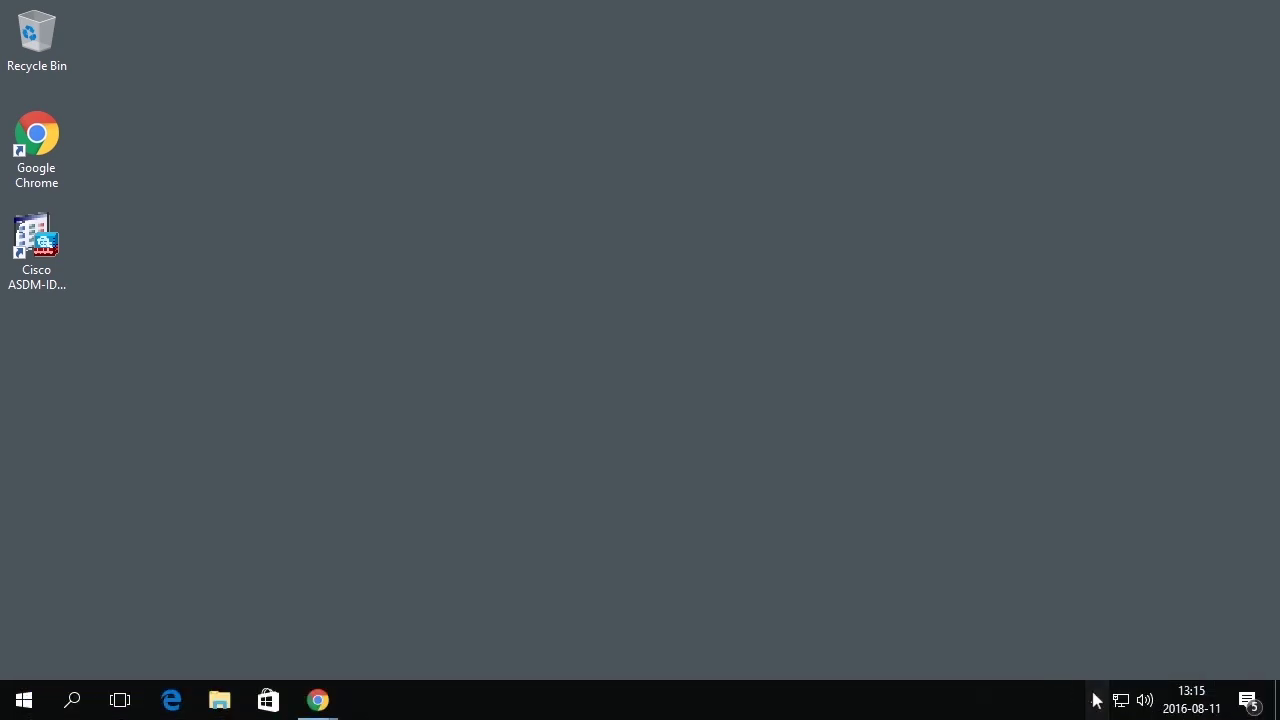
- Check the AnyConnect tray icon shows connected, then enter 'ping 10.0.0.100' in Command Prompt
{"action": "left_click", "coordinate": [1096, 700]}
{"action": "mouse_move", "coordinate": [1134, 669]}
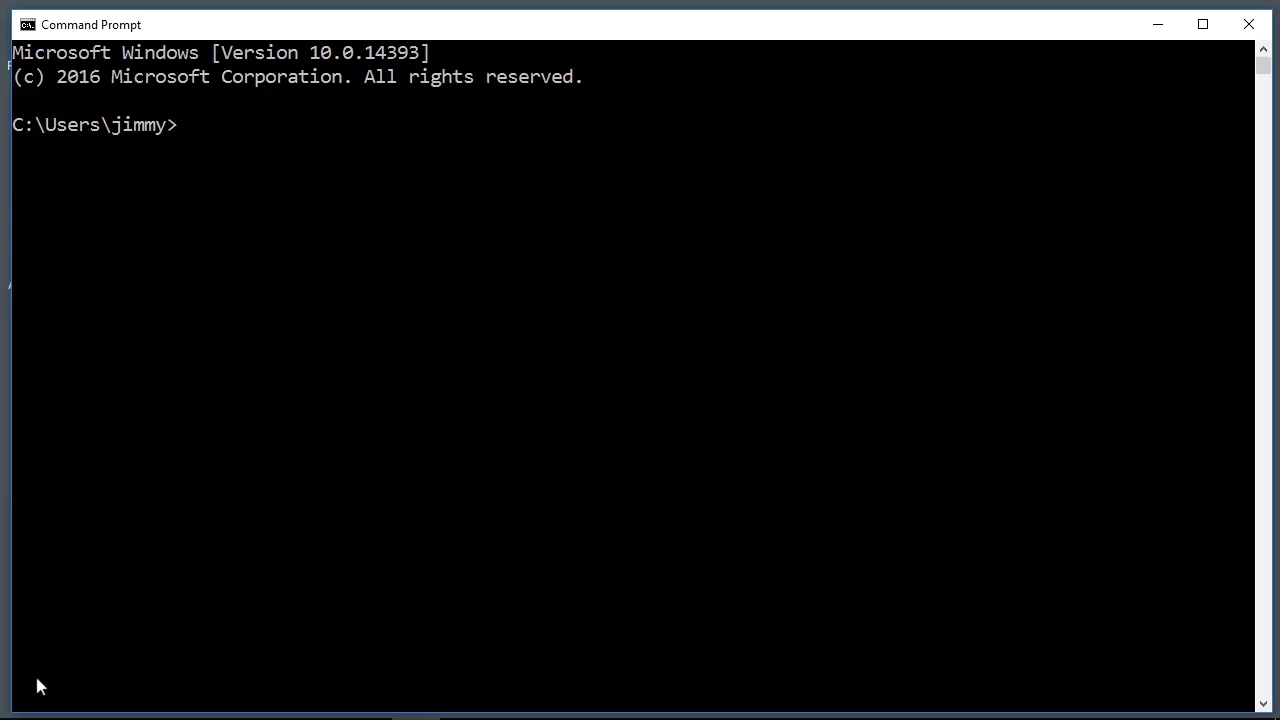
{"action": "type", "text": "ping 10.0.0.100"}
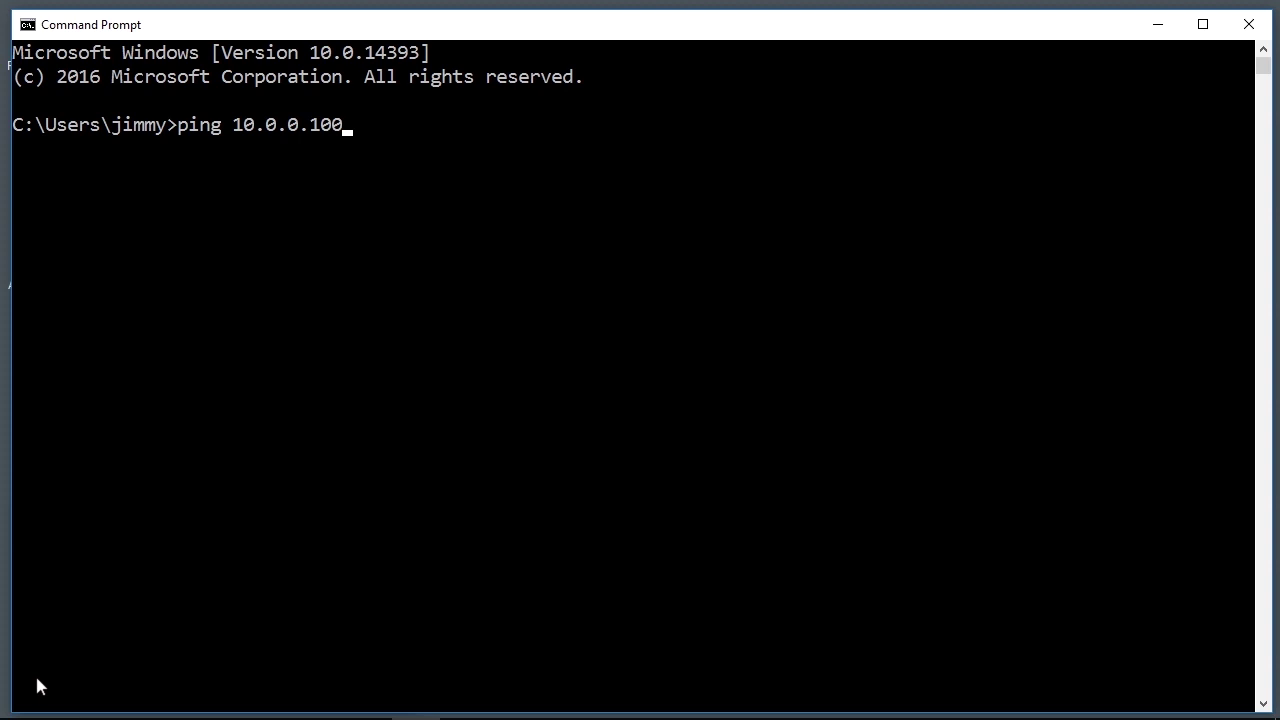
- Add -t and run the continuous ping to 10.0.0.100
{"action": "type", "text": "-t"}
{"action": "key", "text": "Return"}
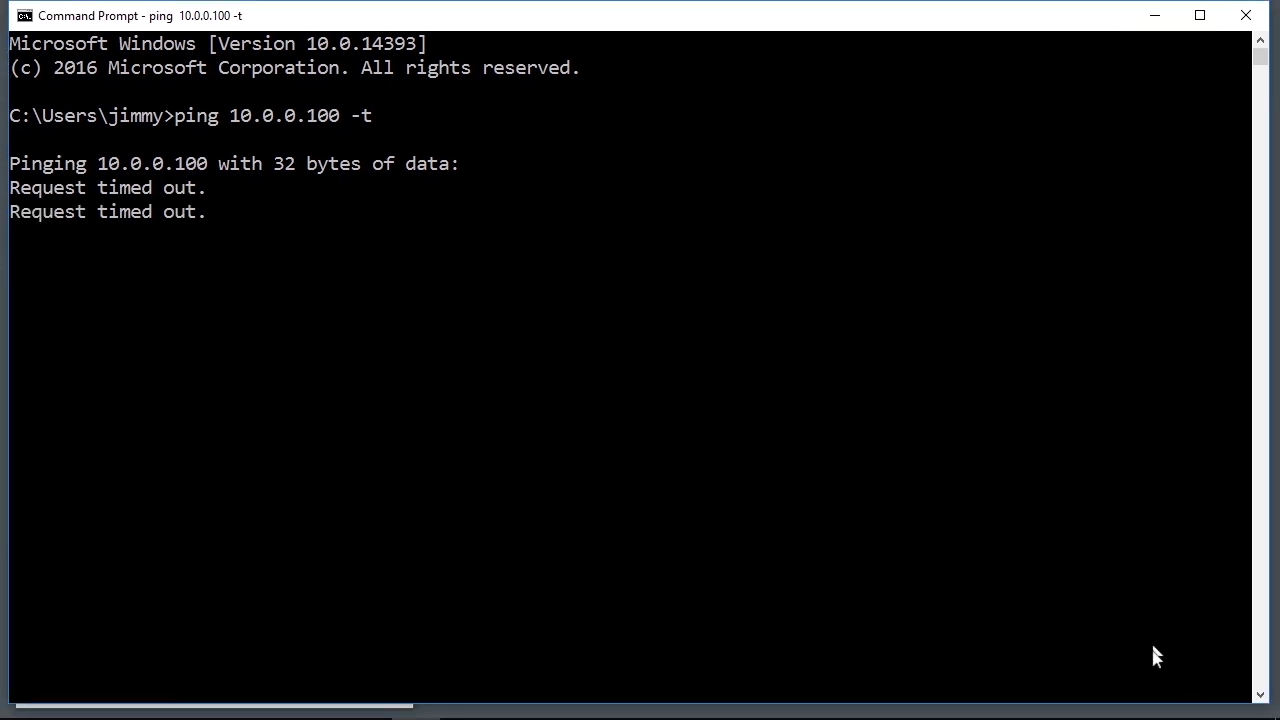
- Open AnyConnect from the tray and view the Statistics tab's Bytes and Frames counters
{"action": "mouse_move", "coordinate": [1168, 714]}
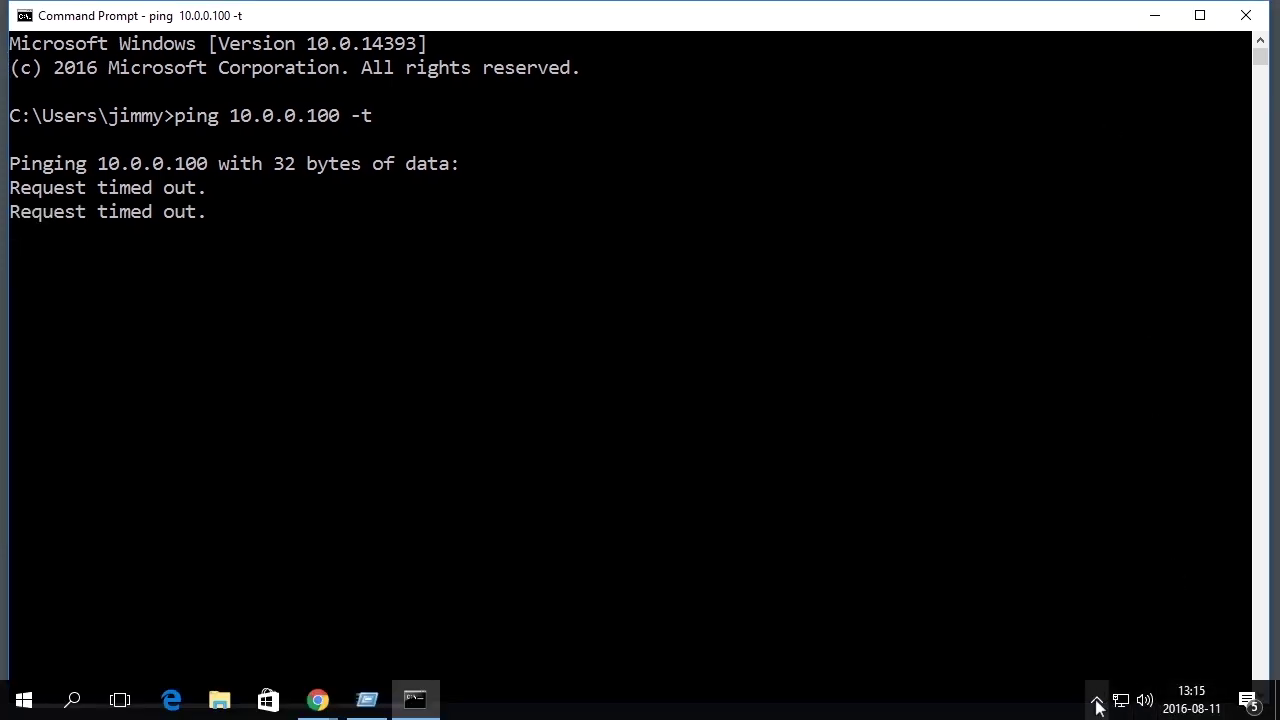
{"action": "left_click", "coordinate": [1097, 699]}
{"action": "left_click", "coordinate": [1137, 660]}
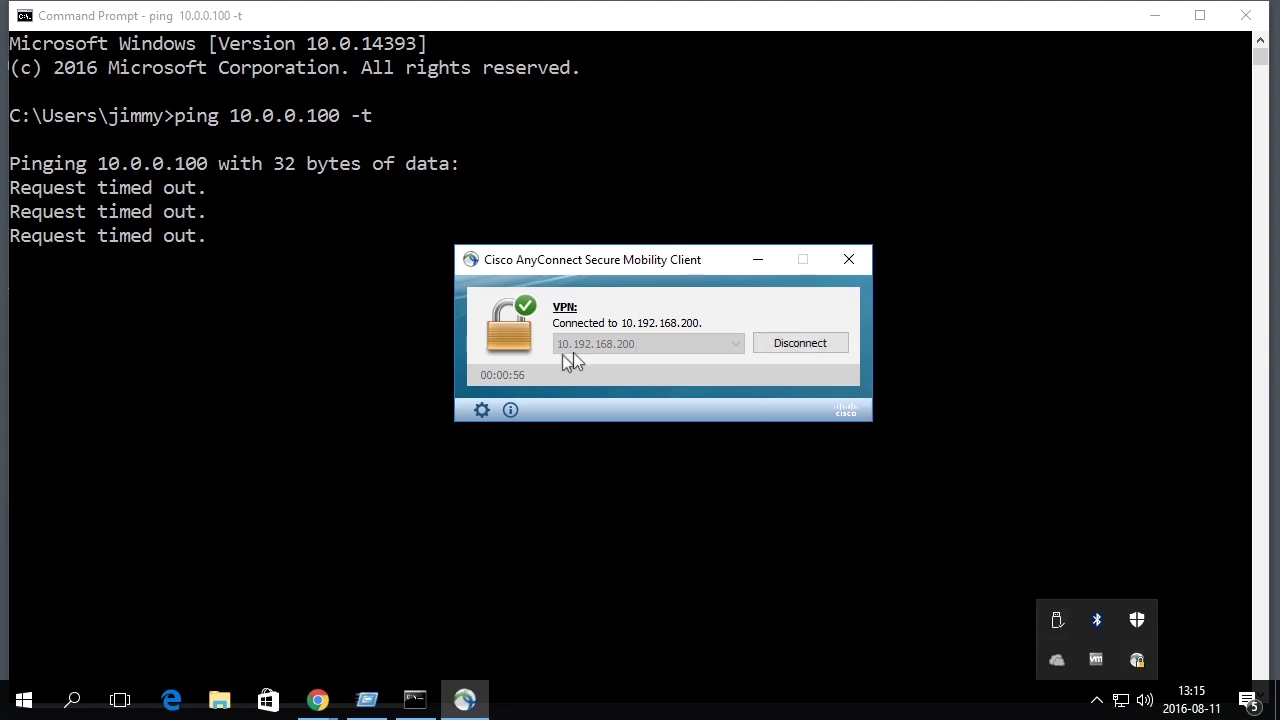
{"action": "left_click", "coordinate": [476, 409]}
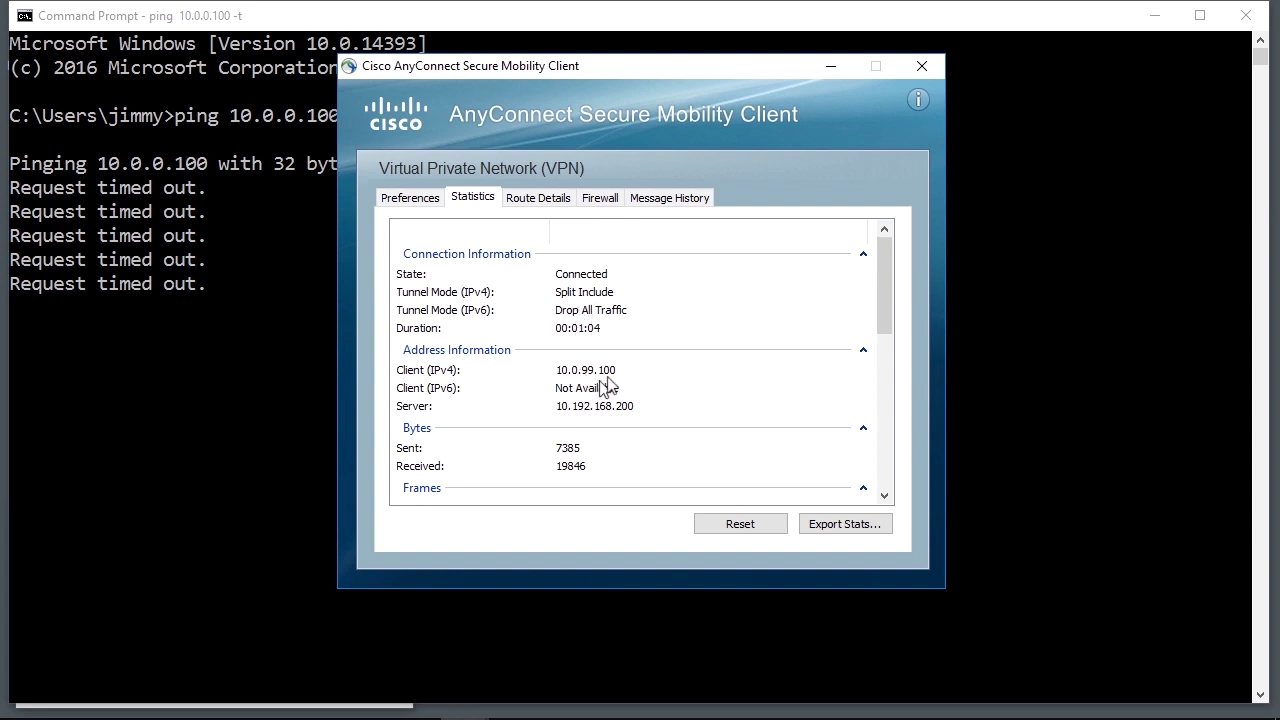
{"action": "left_click_drag", "start_coordinate": [882, 290], "coordinate": [881, 325]}
{"action": "left_click_drag", "start_coordinate": [731, 323], "coordinate": [700, 325]}
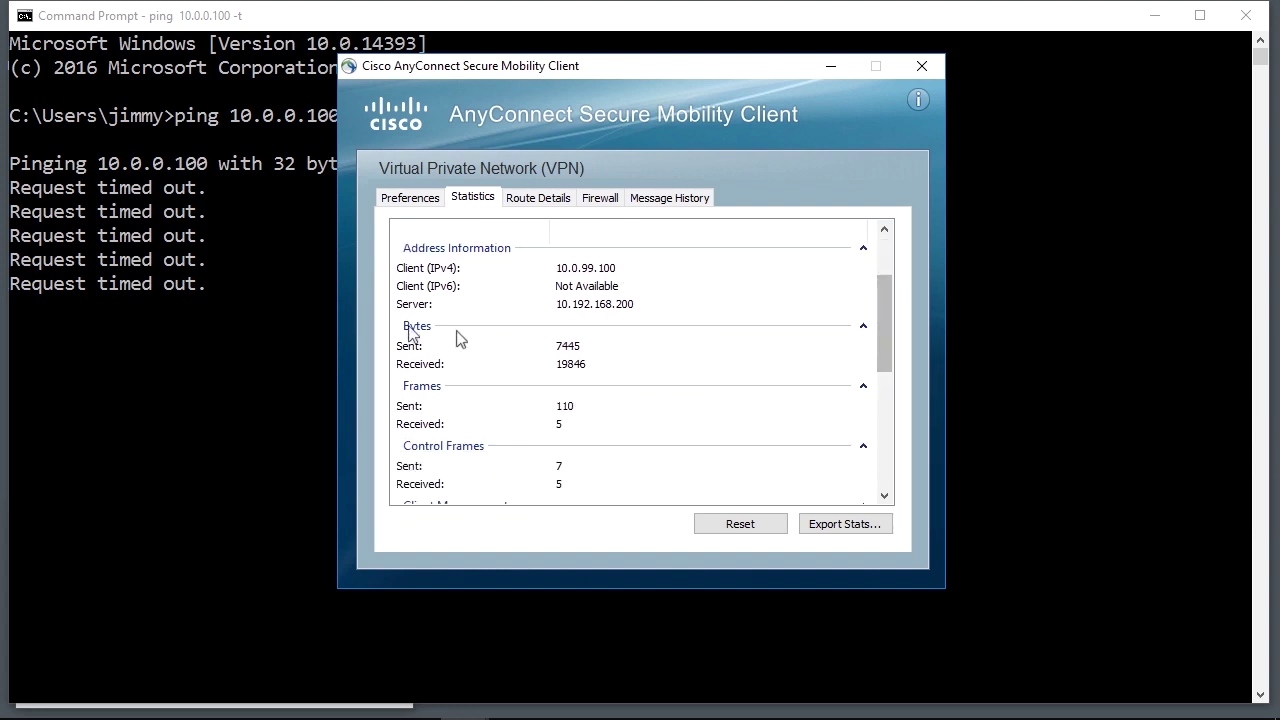